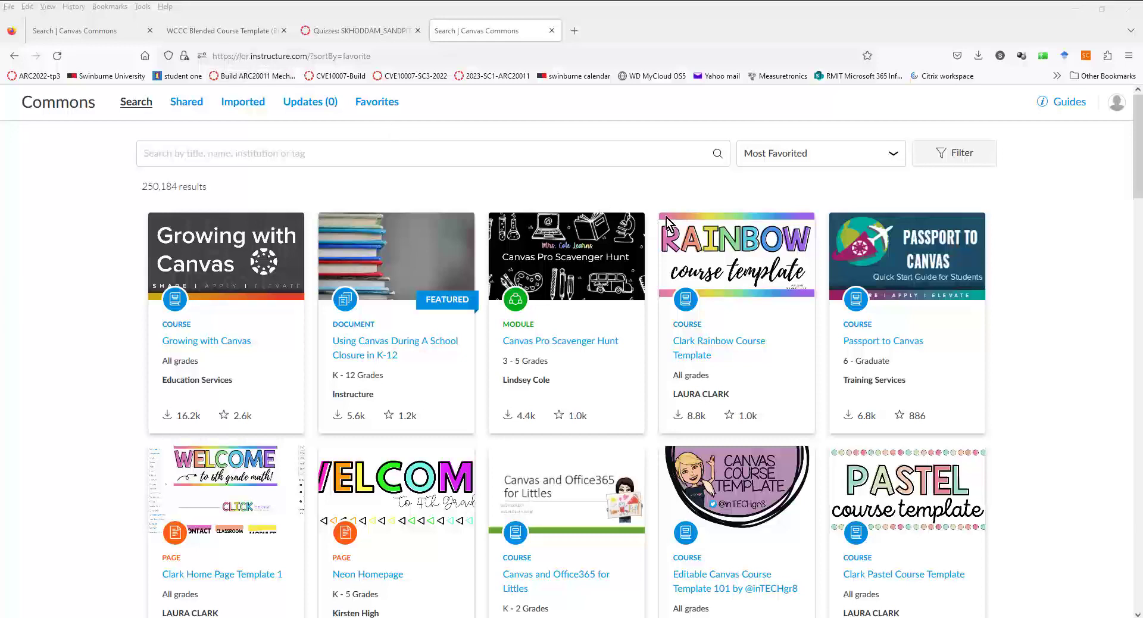
Step: Look over the sandpit course's home page and its Announcements page, ending on the home page
click(354, 31)
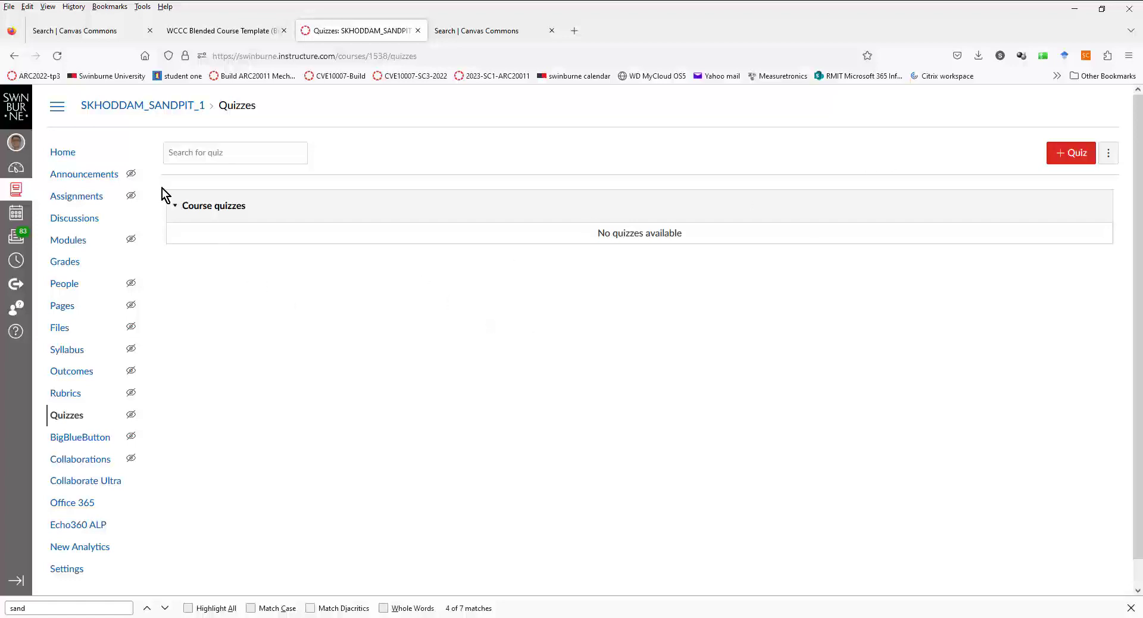
click(68, 154)
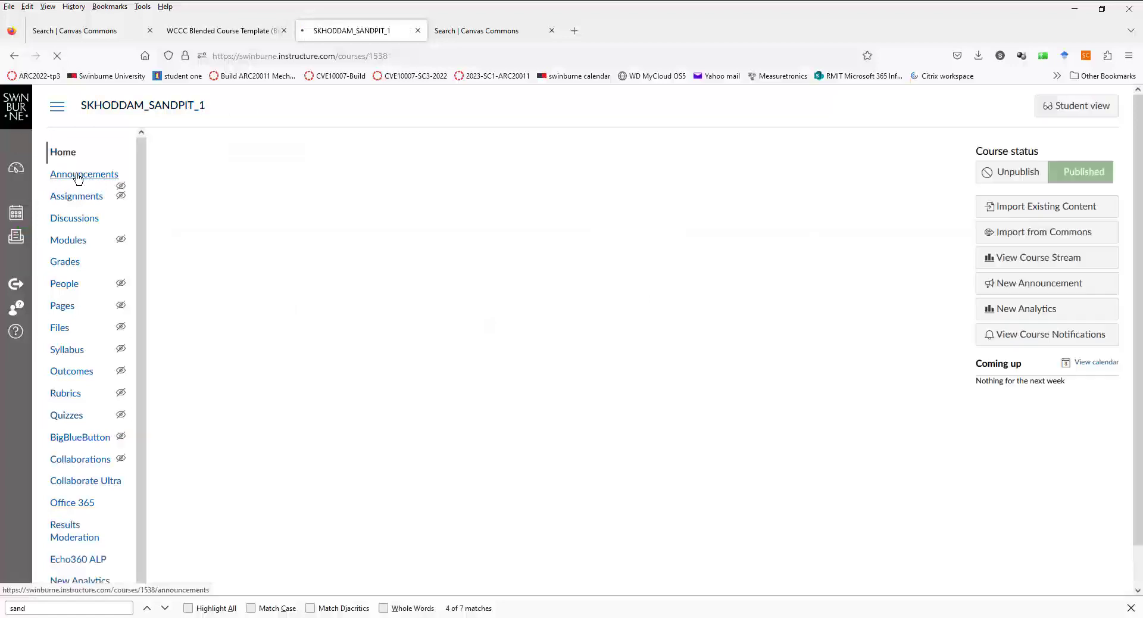
click(77, 175)
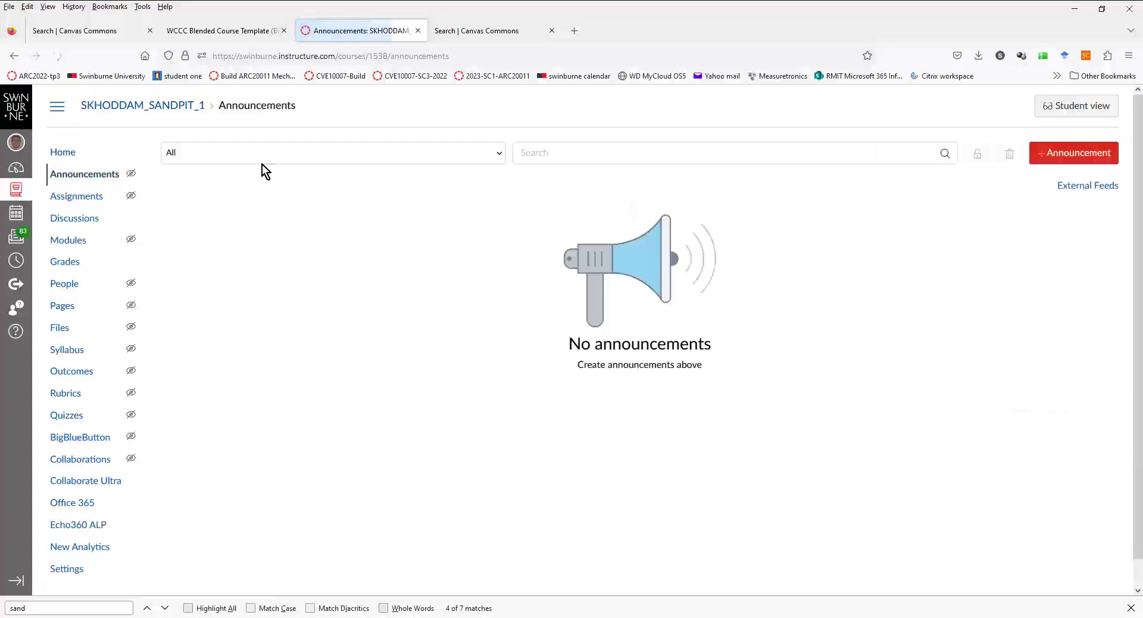
click(64, 156)
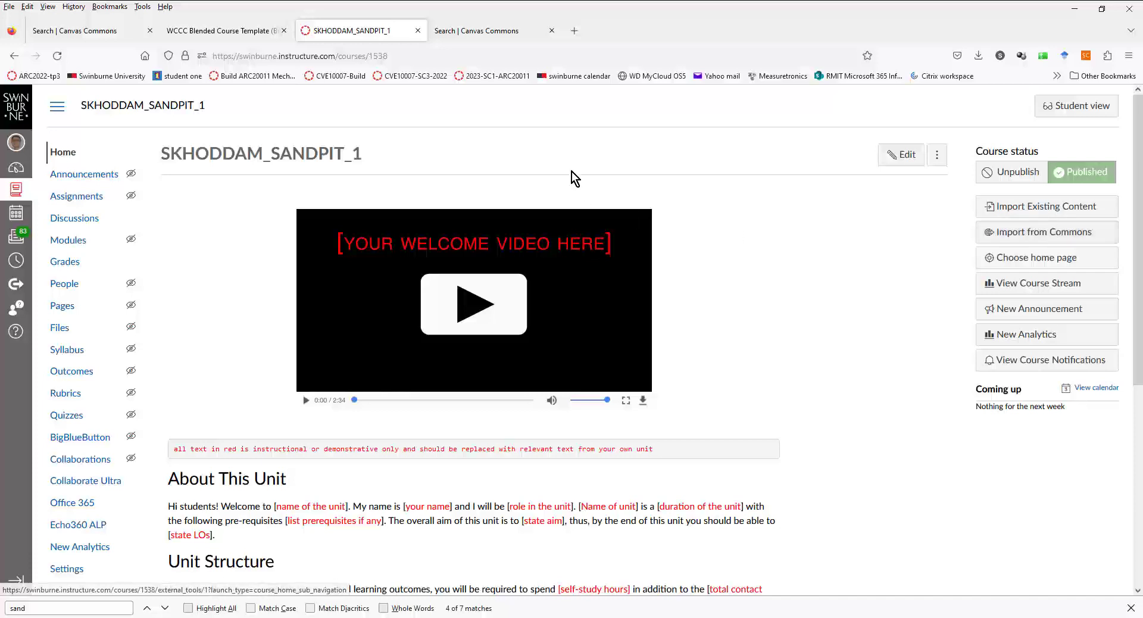
Step: Filter the Canvas Commons resources to the Courses type with the Templates content type
click(490, 32)
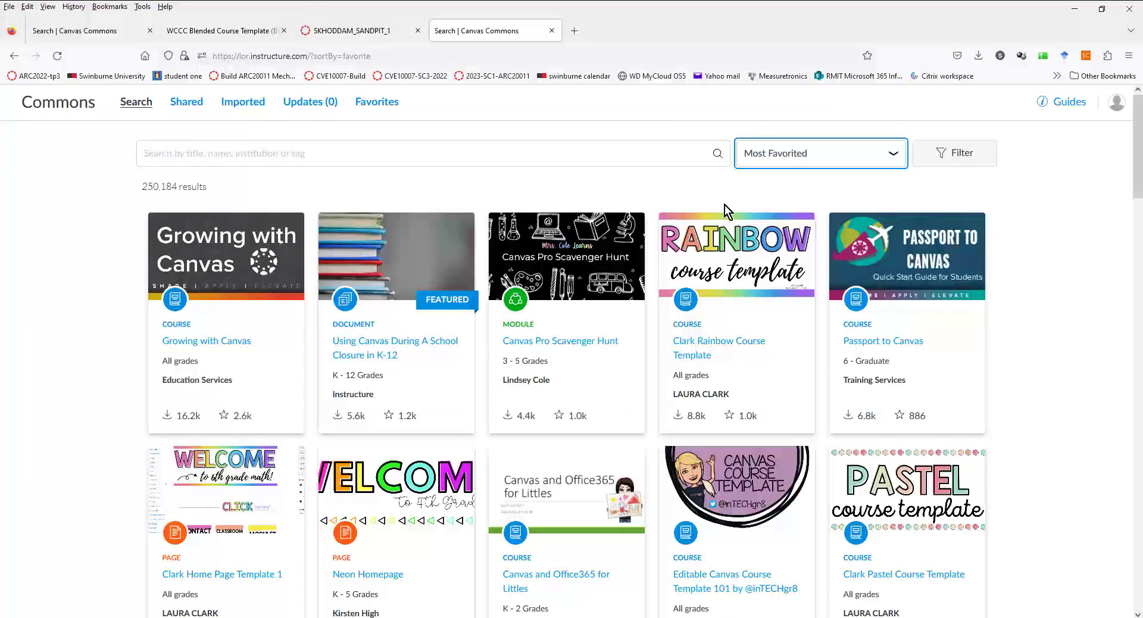
click(940, 155)
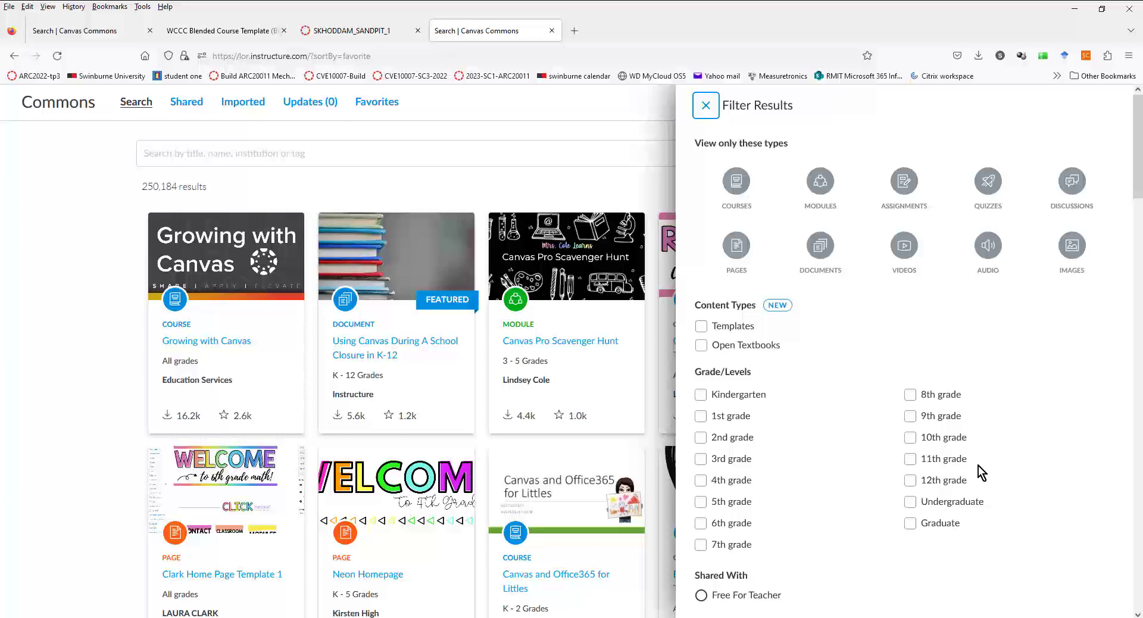
click(738, 184)
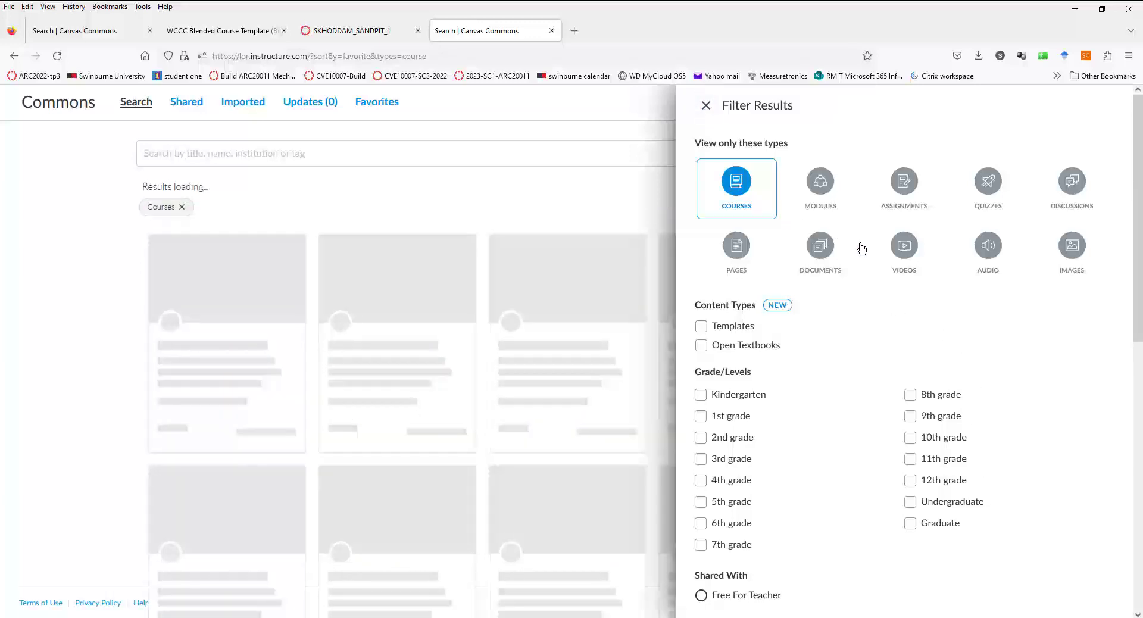
click(701, 327)
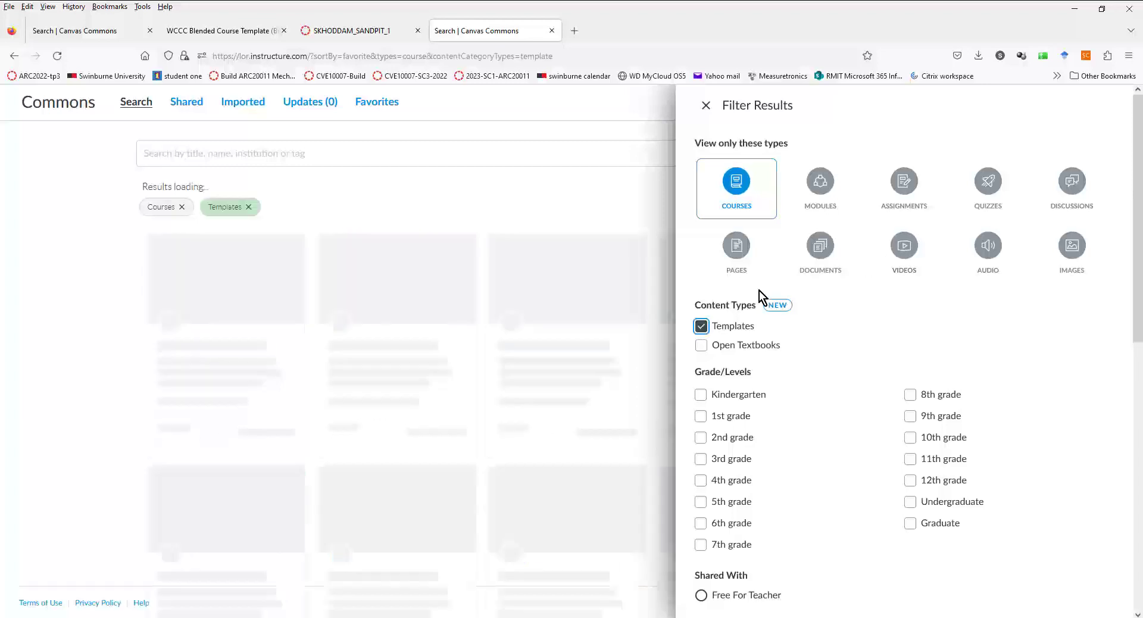
click(581, 101)
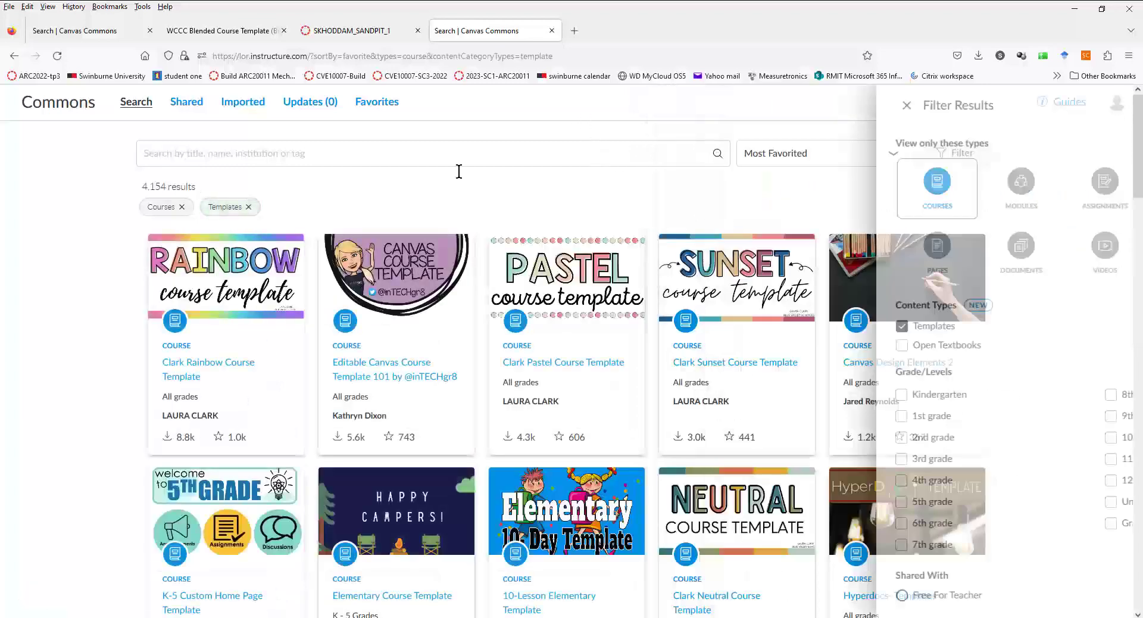
Step: Clear the Courses and Templates filters and sort the Commons resources by Most Favorited
click(182, 207)
click(188, 207)
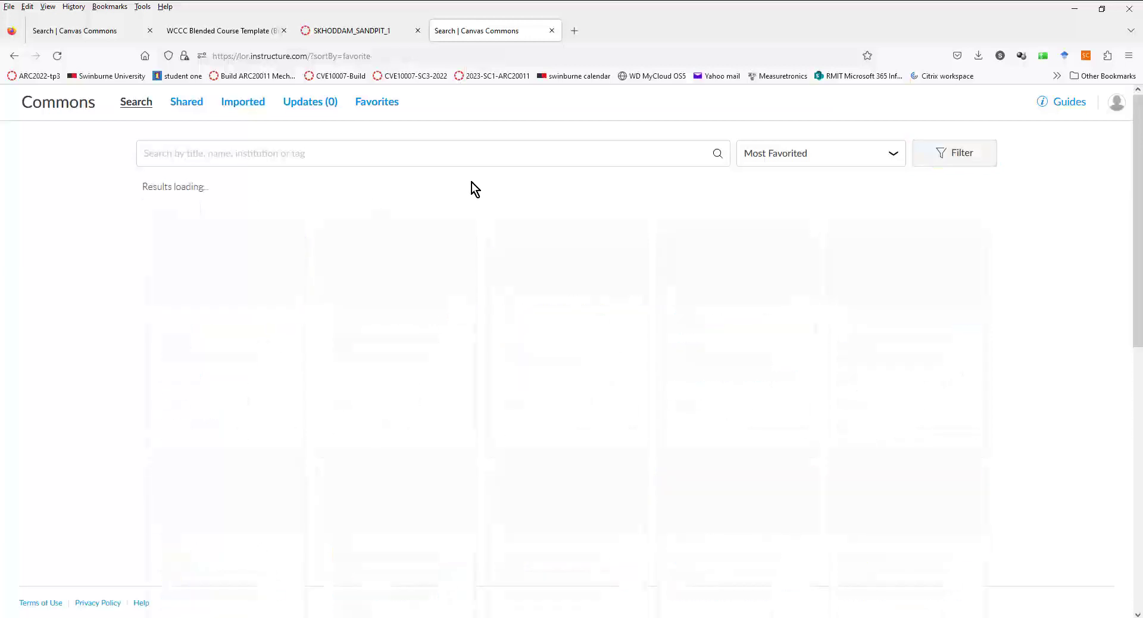
click(898, 152)
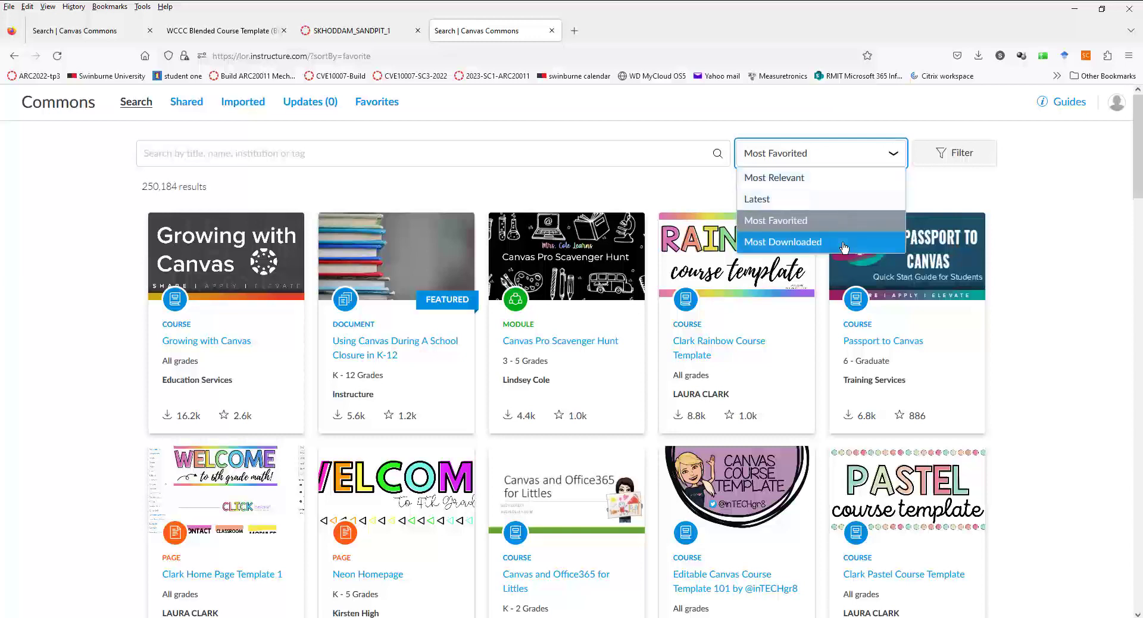
click(856, 225)
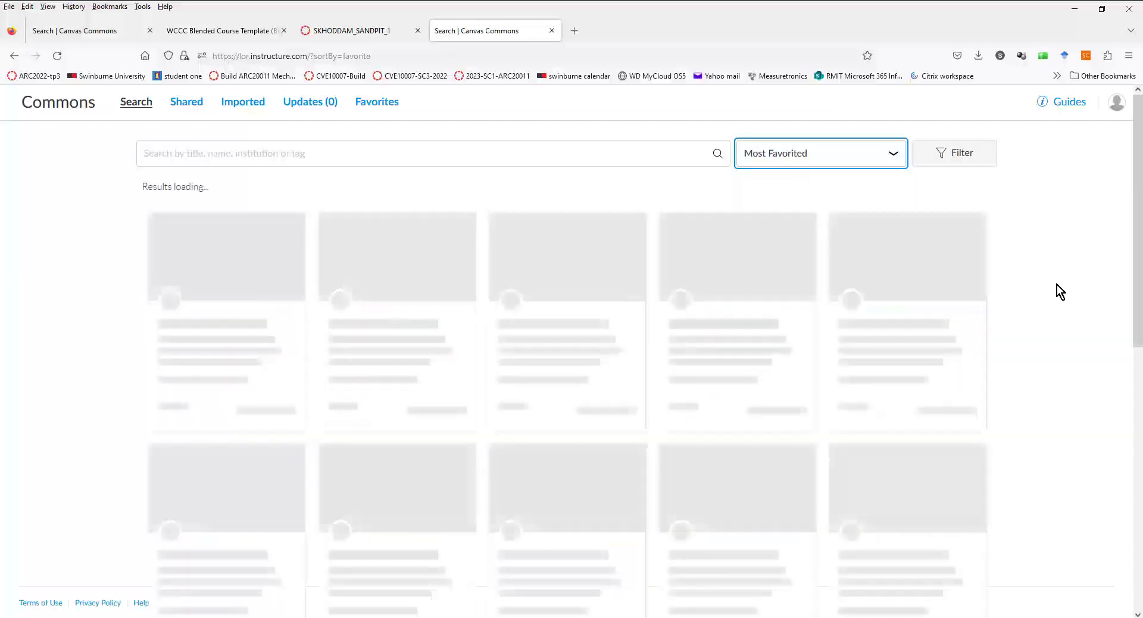
Step: Open the Editable Canvas Course Template 101 from the Commons results and preview its modules and pages
scroll(987, 321, down, 2)
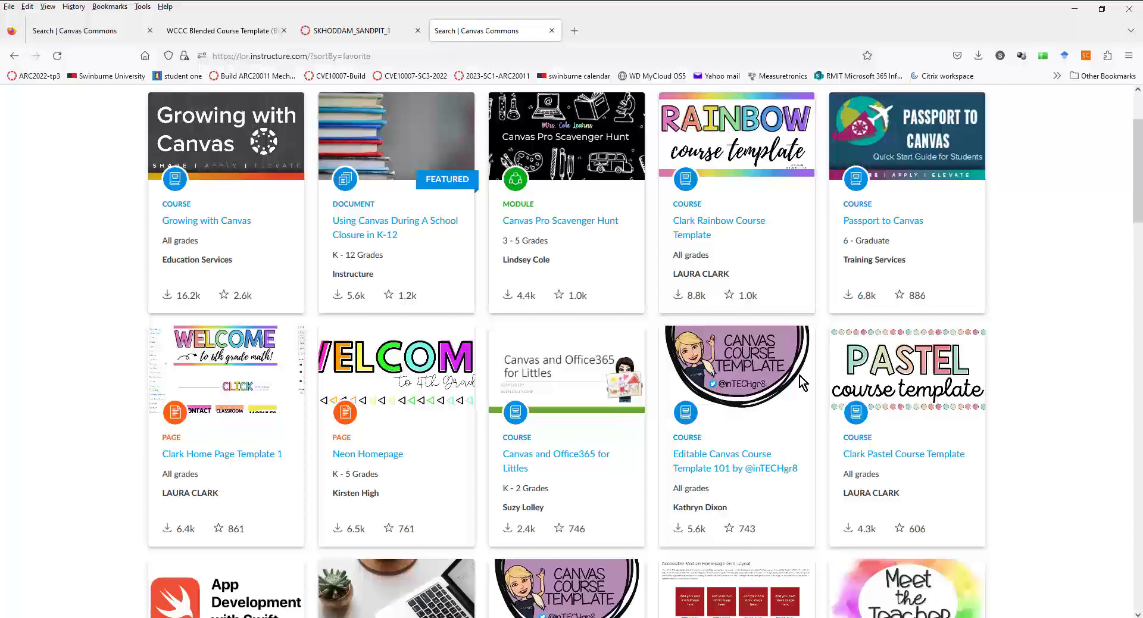
scroll(799, 376, down, 1)
scroll(787, 367, up, 1)
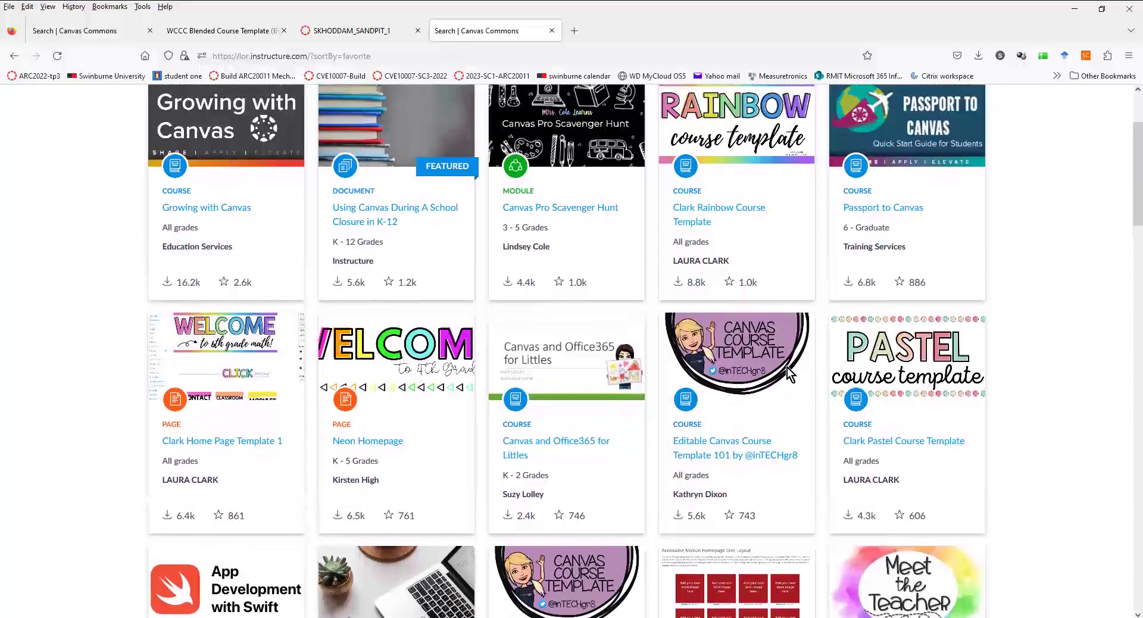
scroll(791, 411, up, 1)
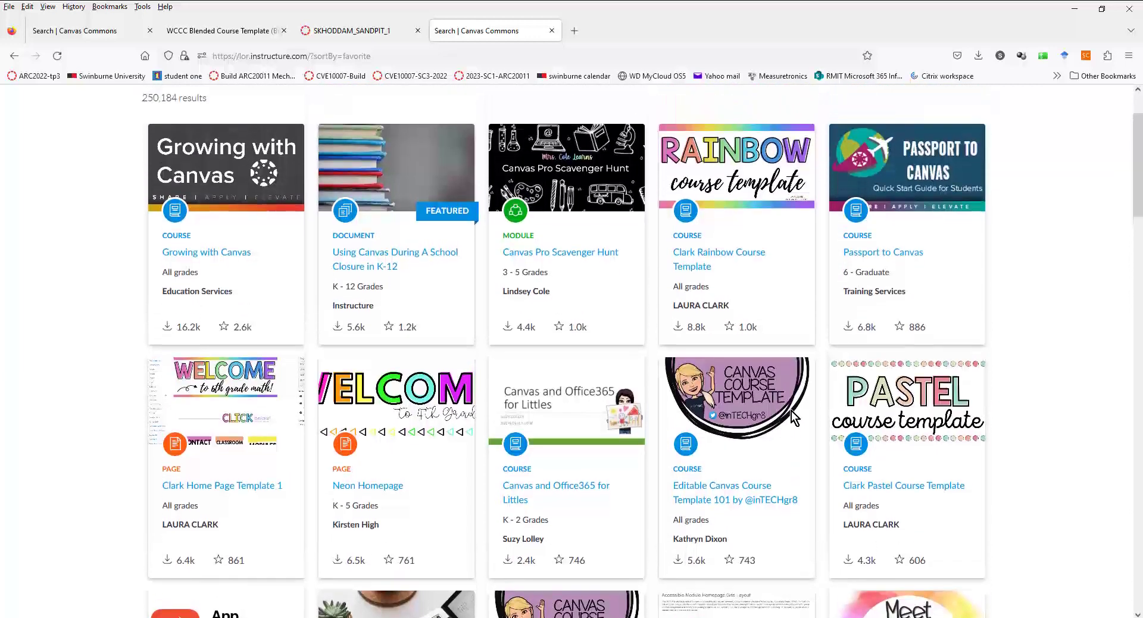
scroll(790, 410, down, 2)
scroll(792, 409, down, 3)
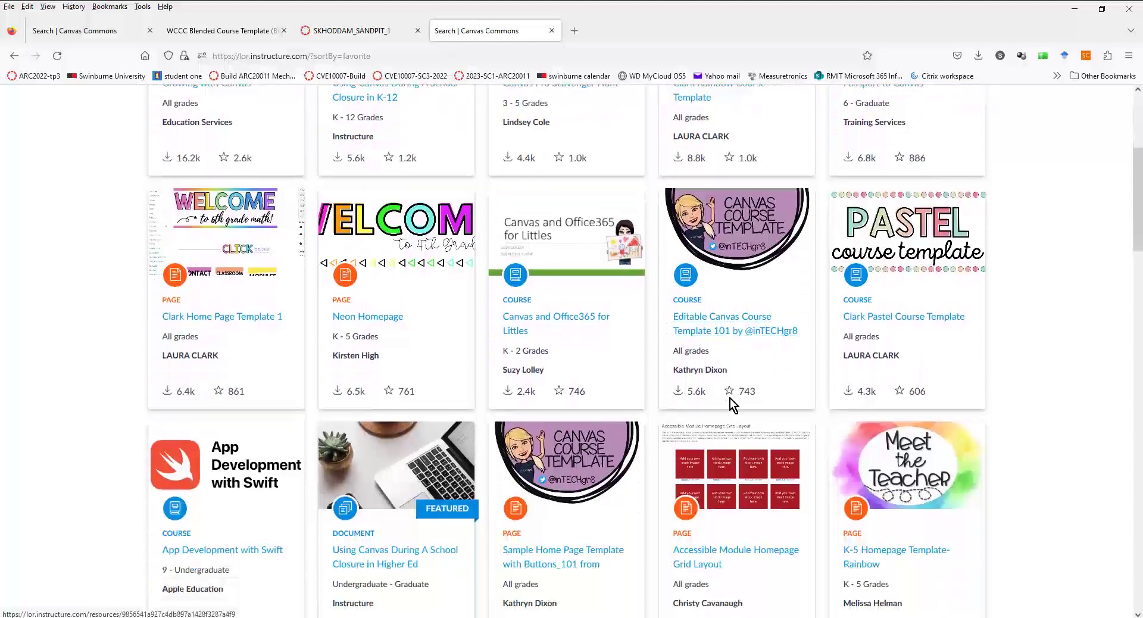
scroll(735, 381, up, 1)
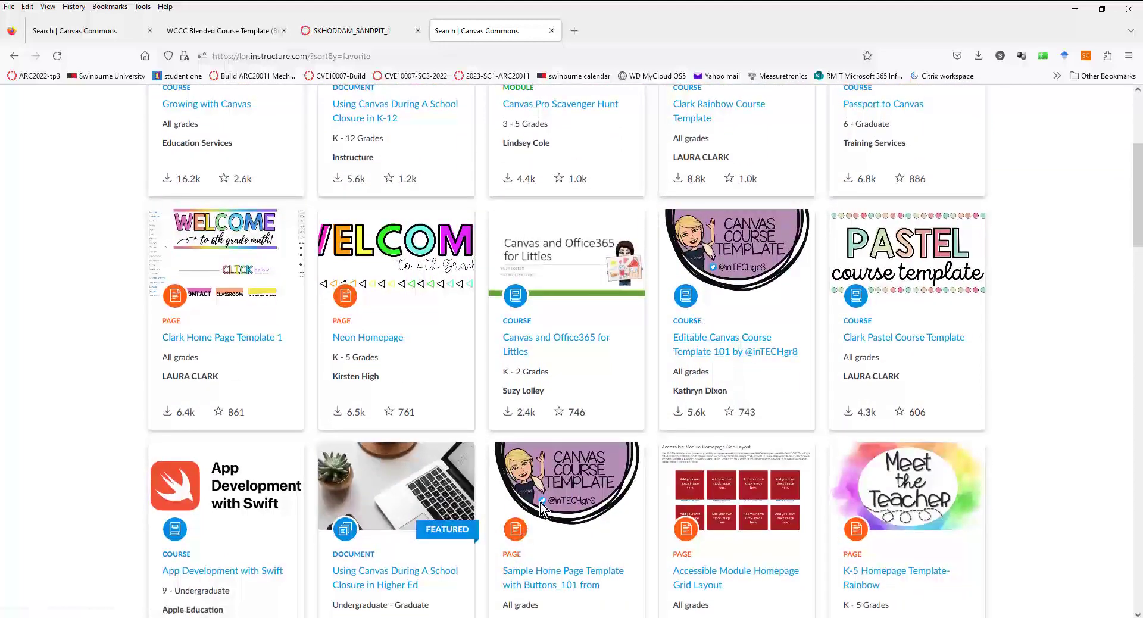
click(705, 345)
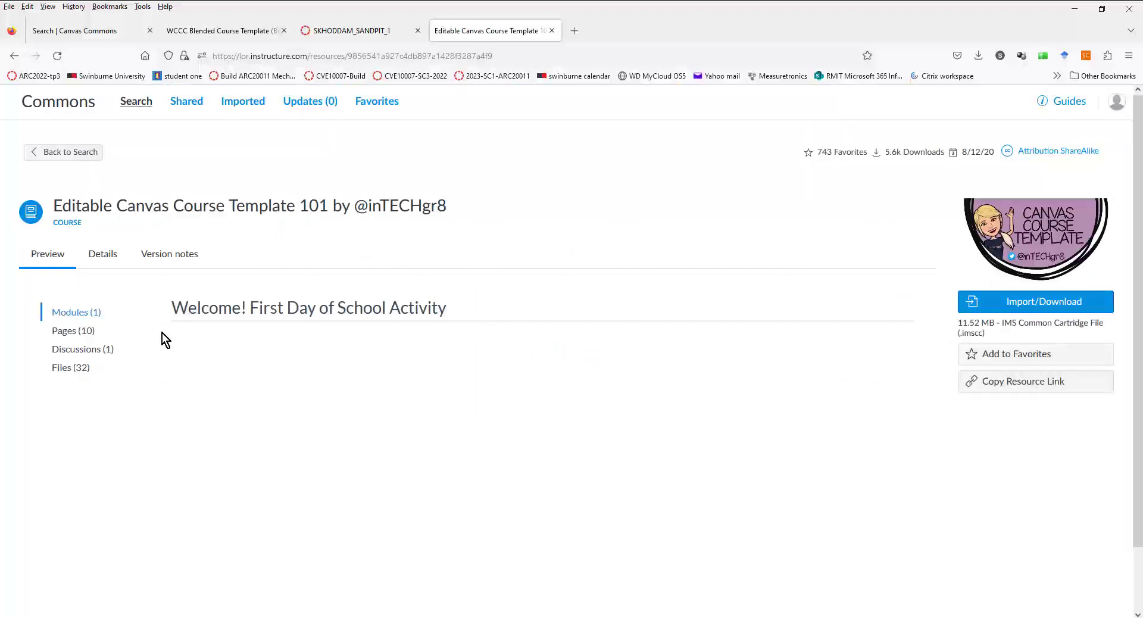
click(84, 311)
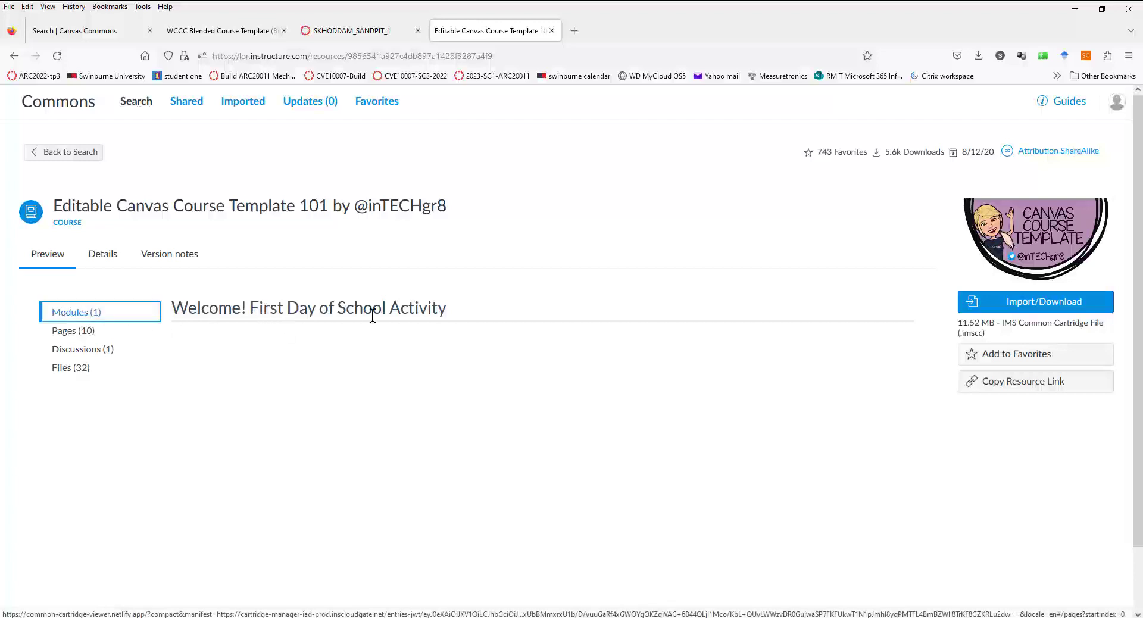
click(84, 331)
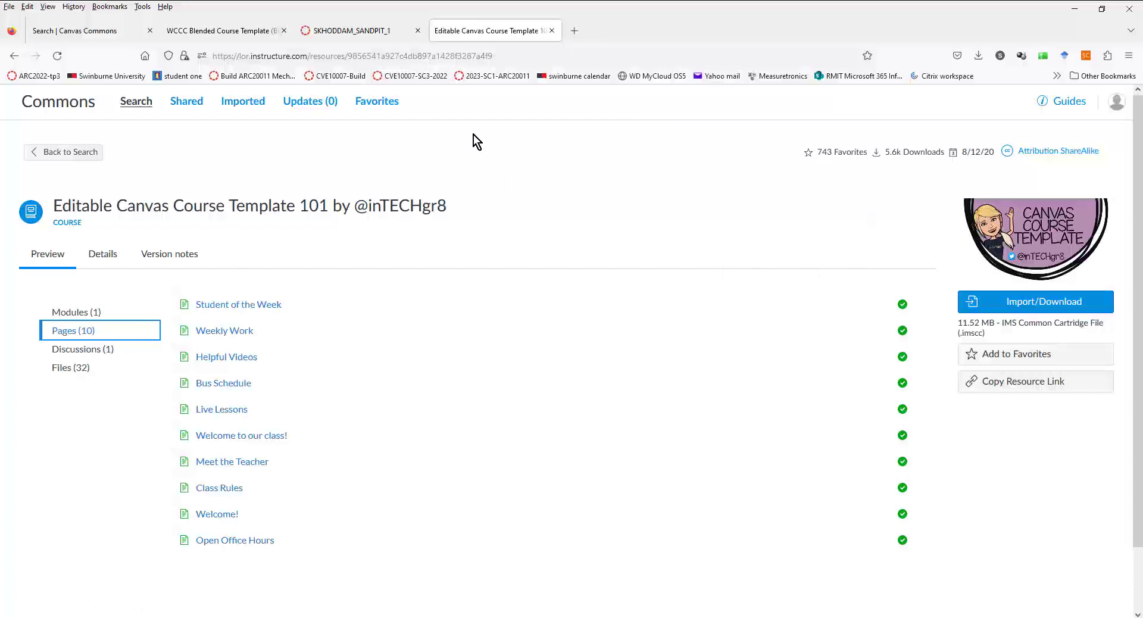
Step: Download the WCCC Blended Course Template (Bitmoji & 6 Button) with all courses ticked, overwriting the existing .imscc file in the To G folder
click(222, 35)
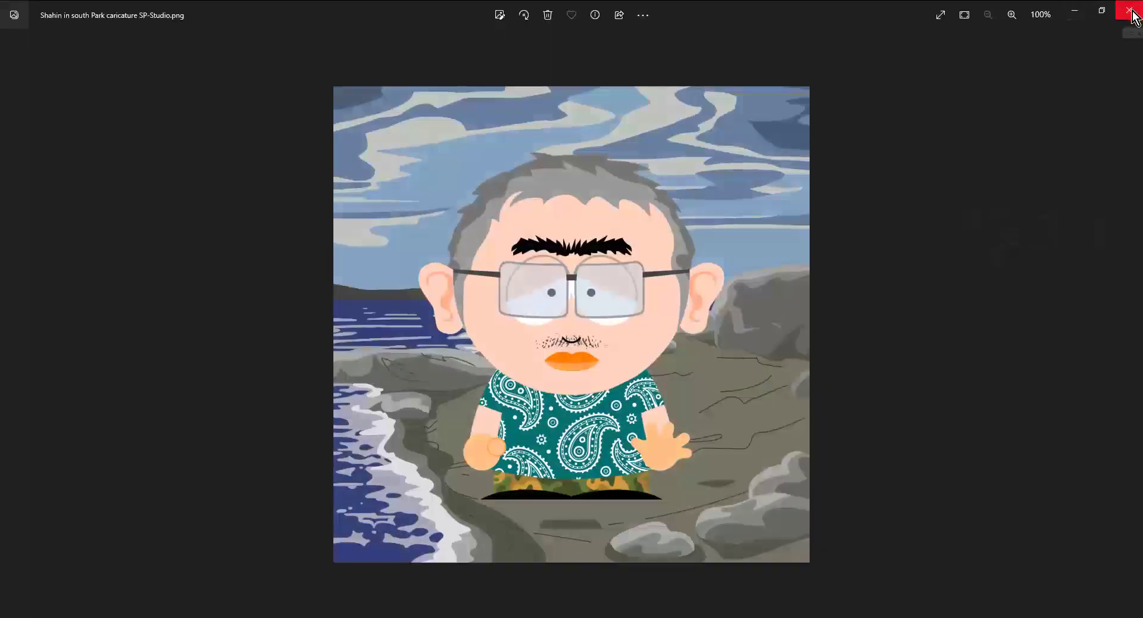
click(1077, 13)
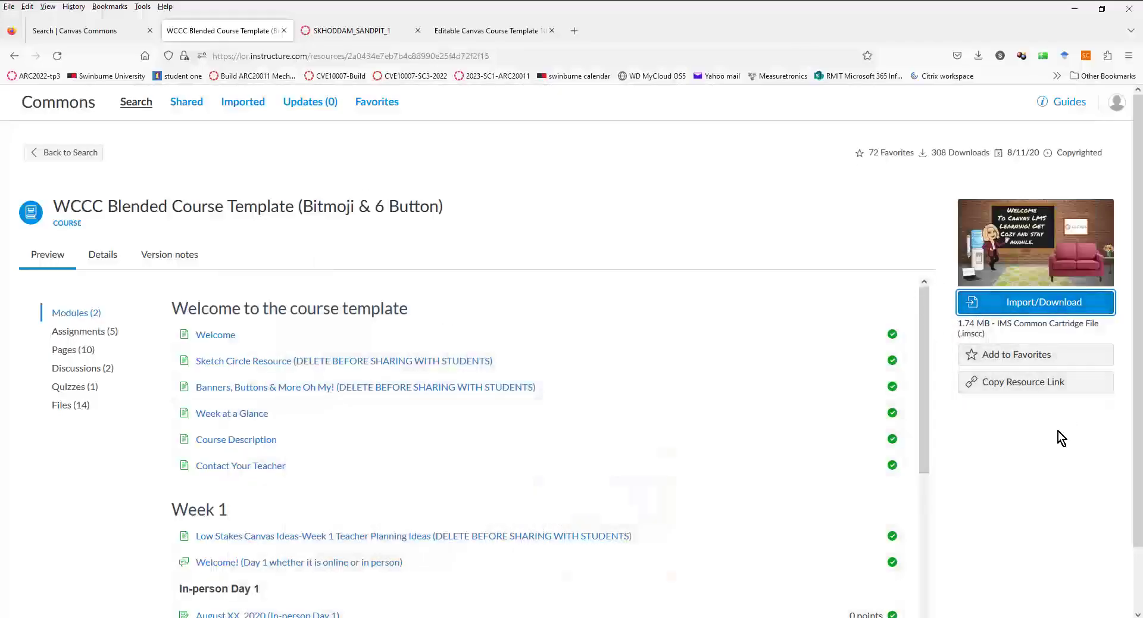
click(1042, 306)
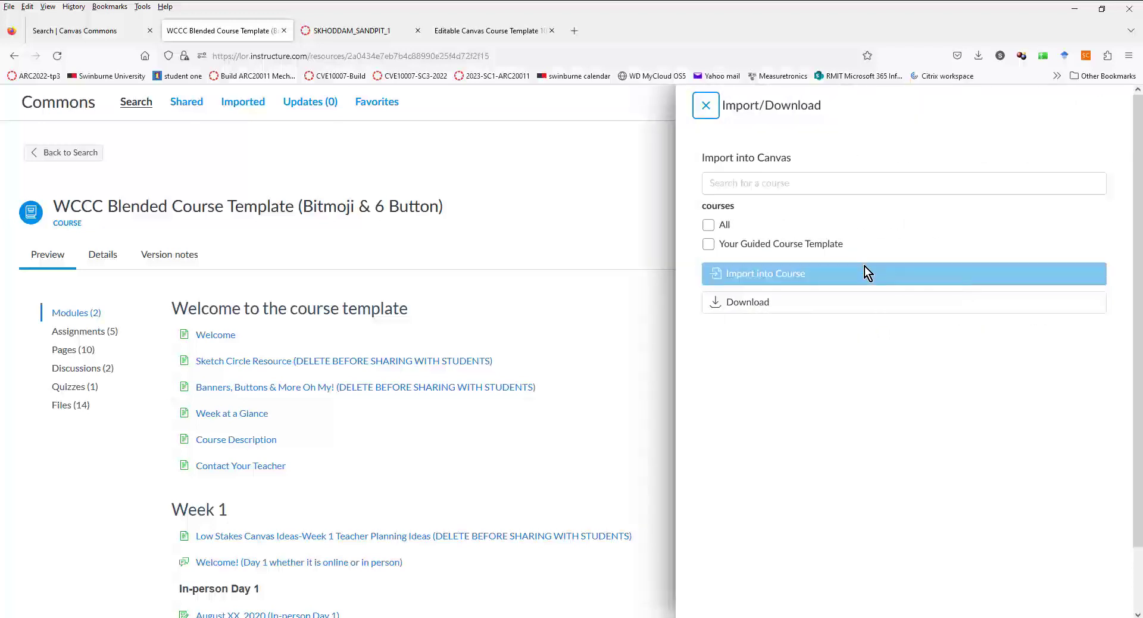
click(708, 225)
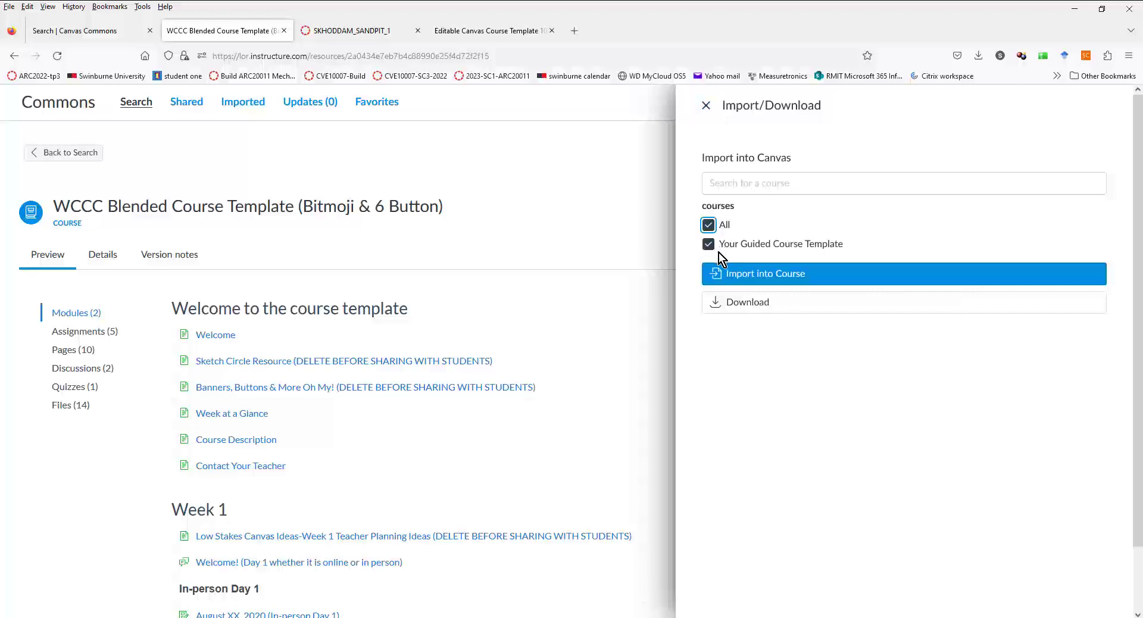
click(729, 302)
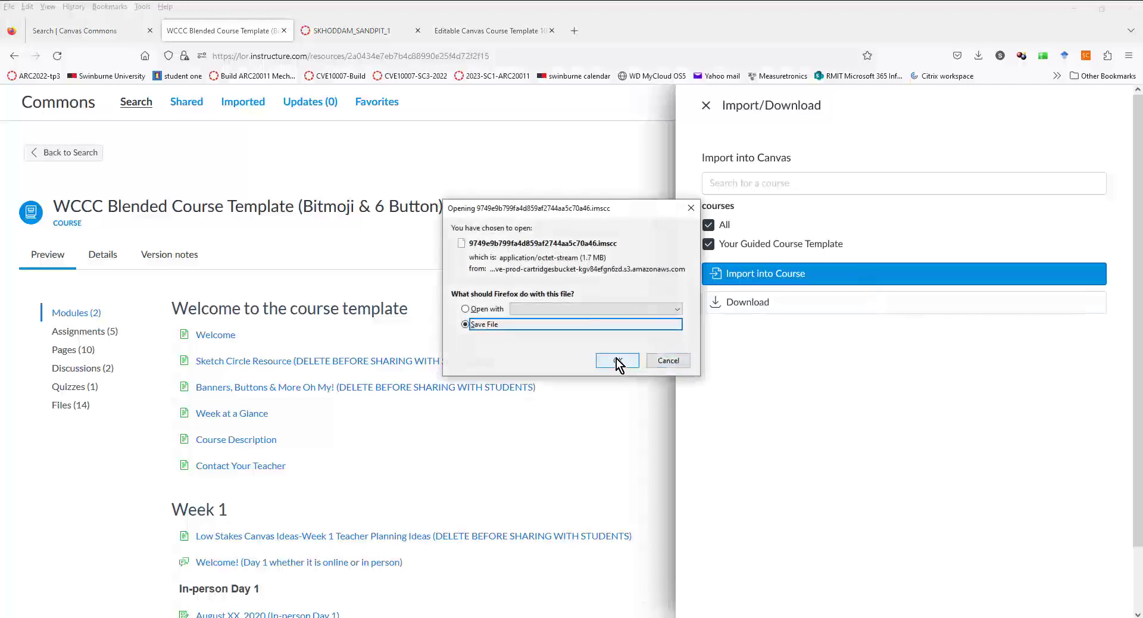
click(618, 360)
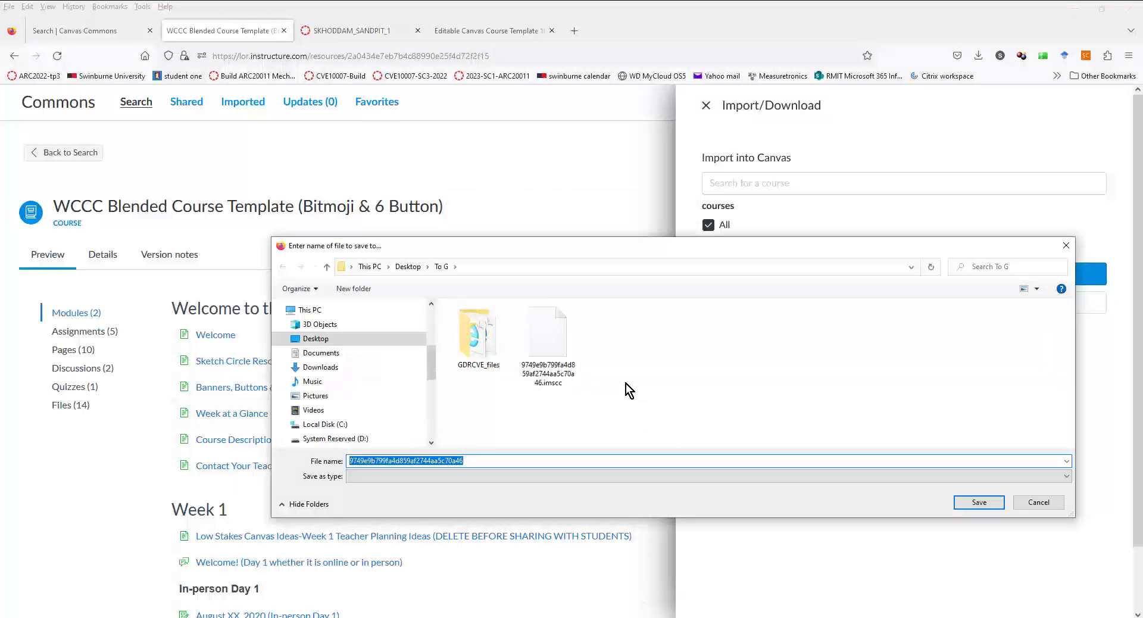
click(972, 502)
click(605, 316)
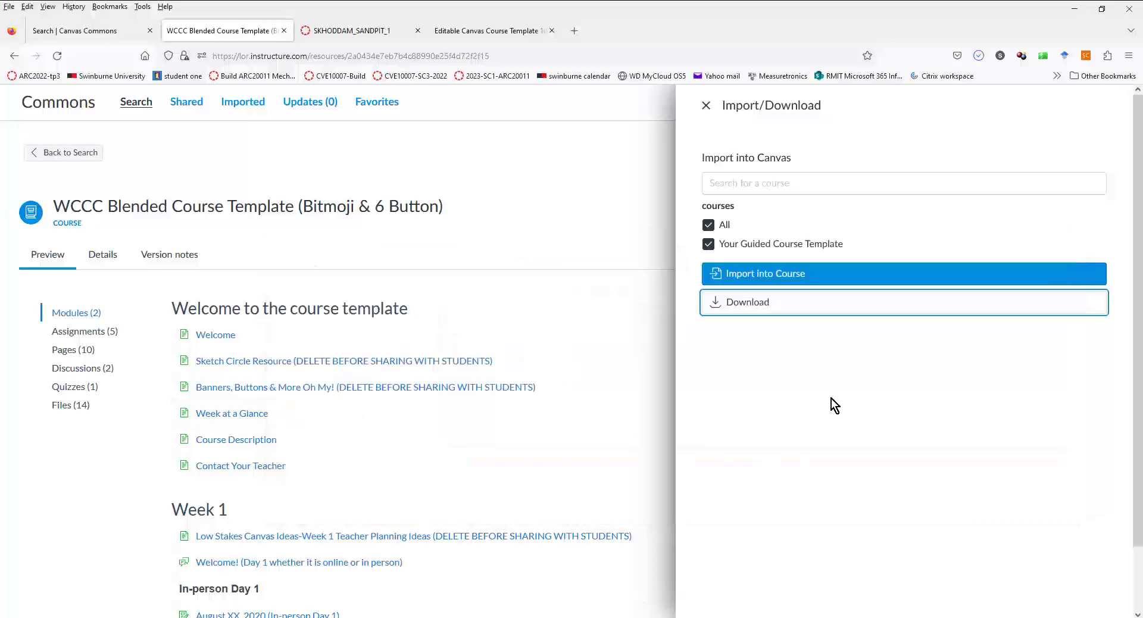
click(986, 62)
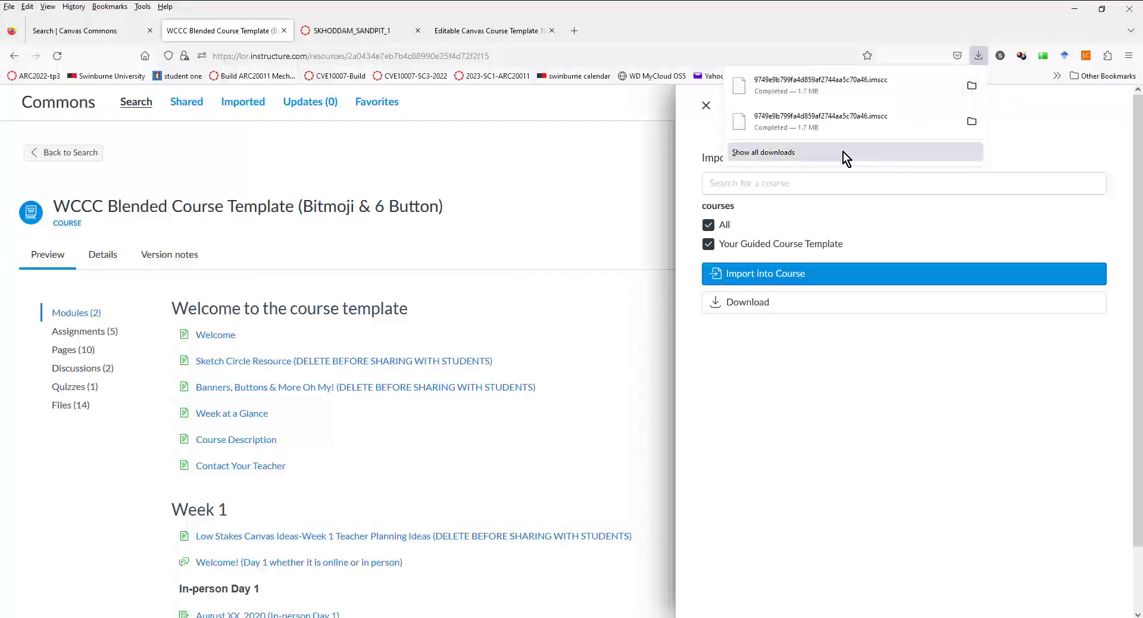
Step: Start importing existing content into the sandpit course with Canvas course export package as the content type
click(352, 31)
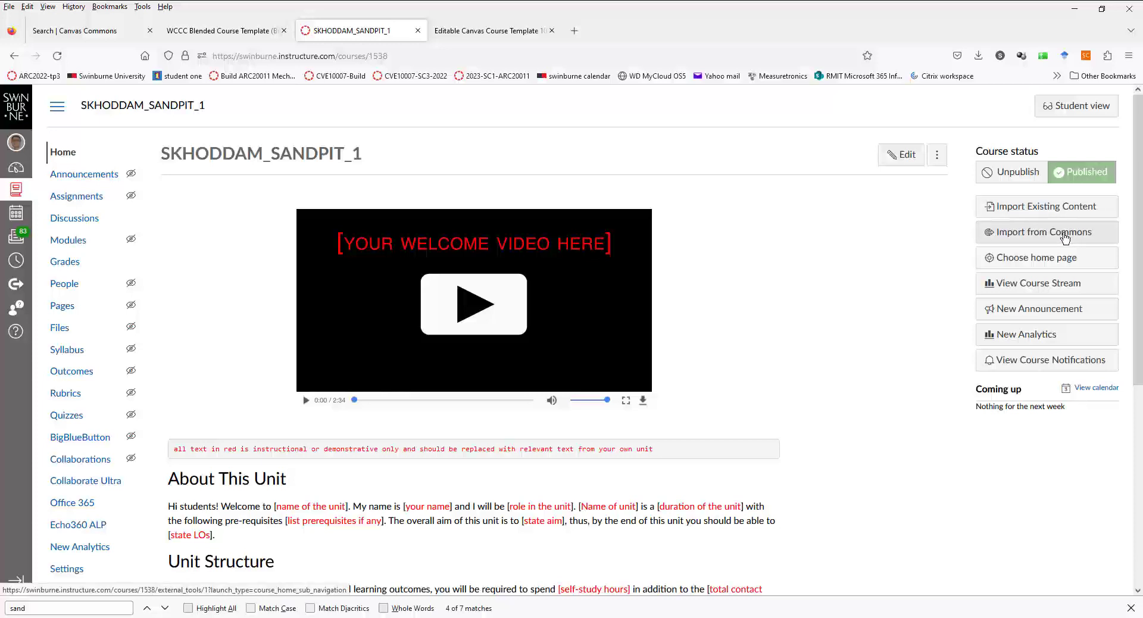
click(1068, 208)
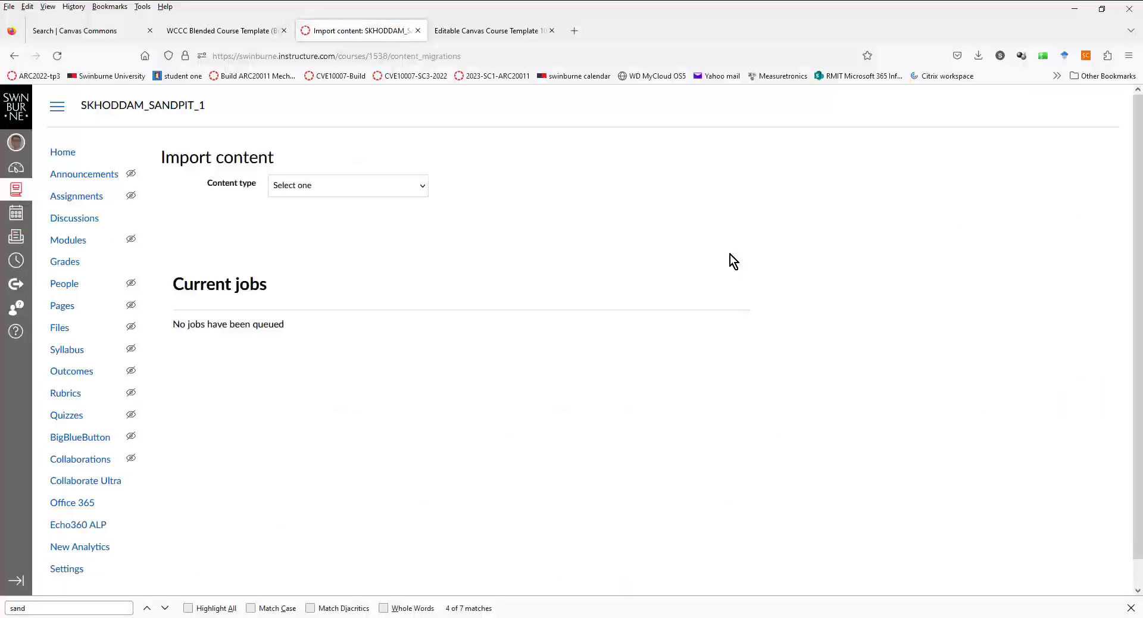
click(419, 190)
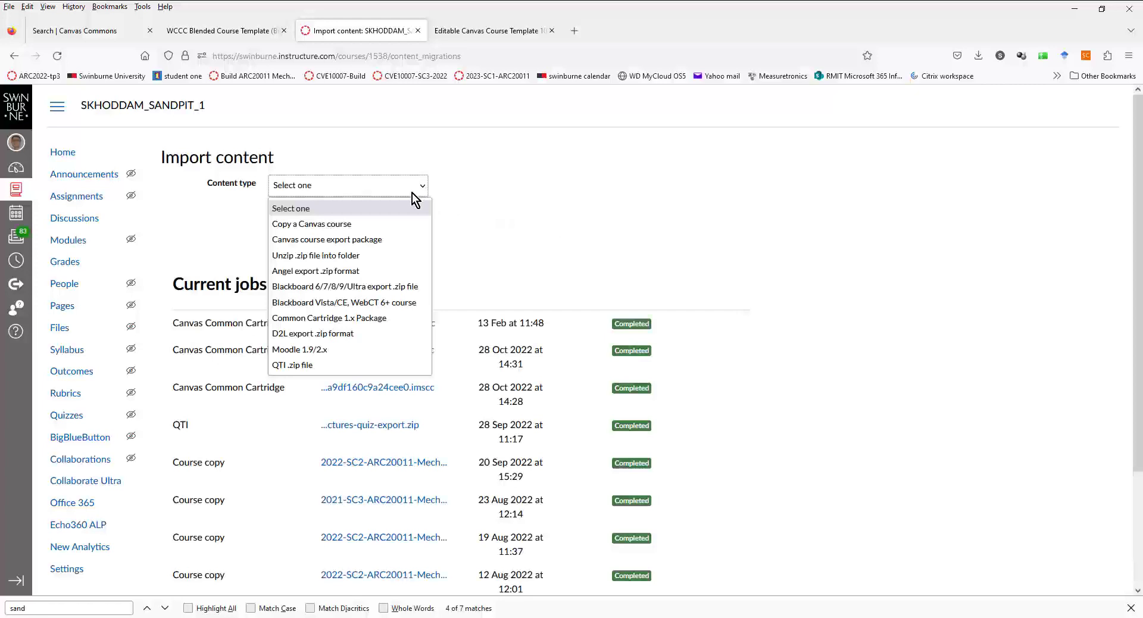
click(372, 241)
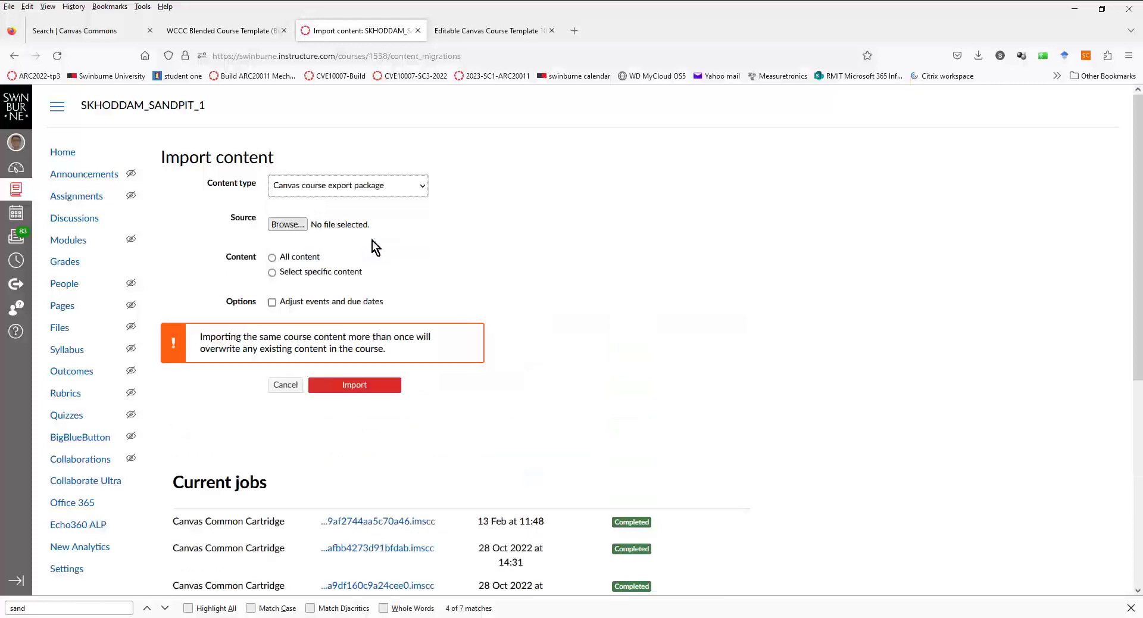
Step: Choose 9749e9b799fa4d859af2744aa5c70a46.imscc as the source and import all of its content
click(287, 224)
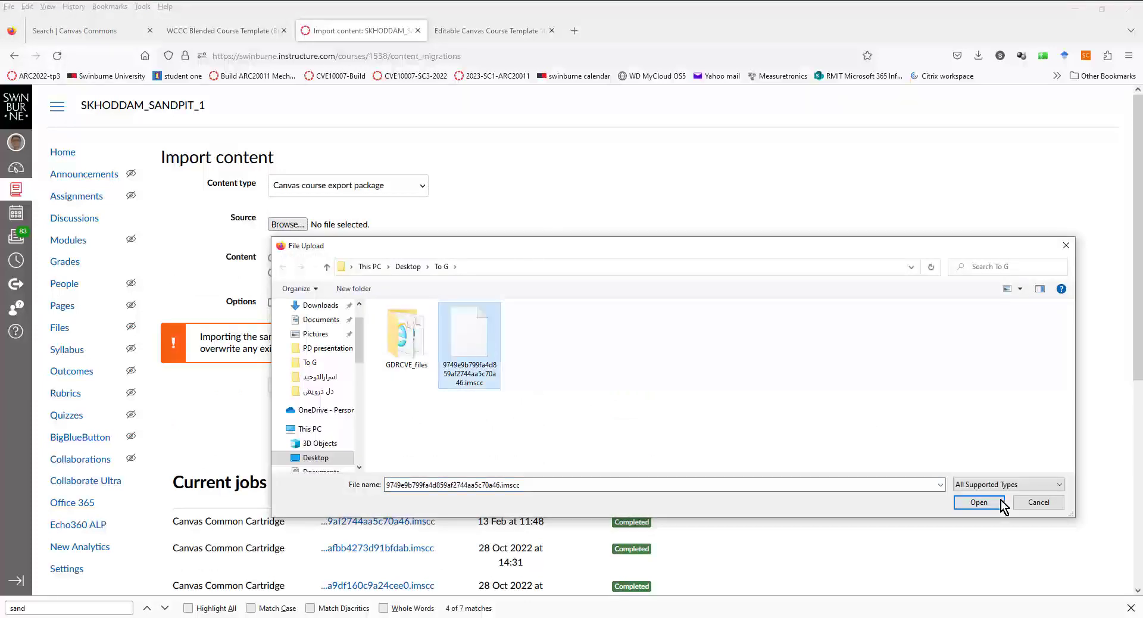
click(983, 505)
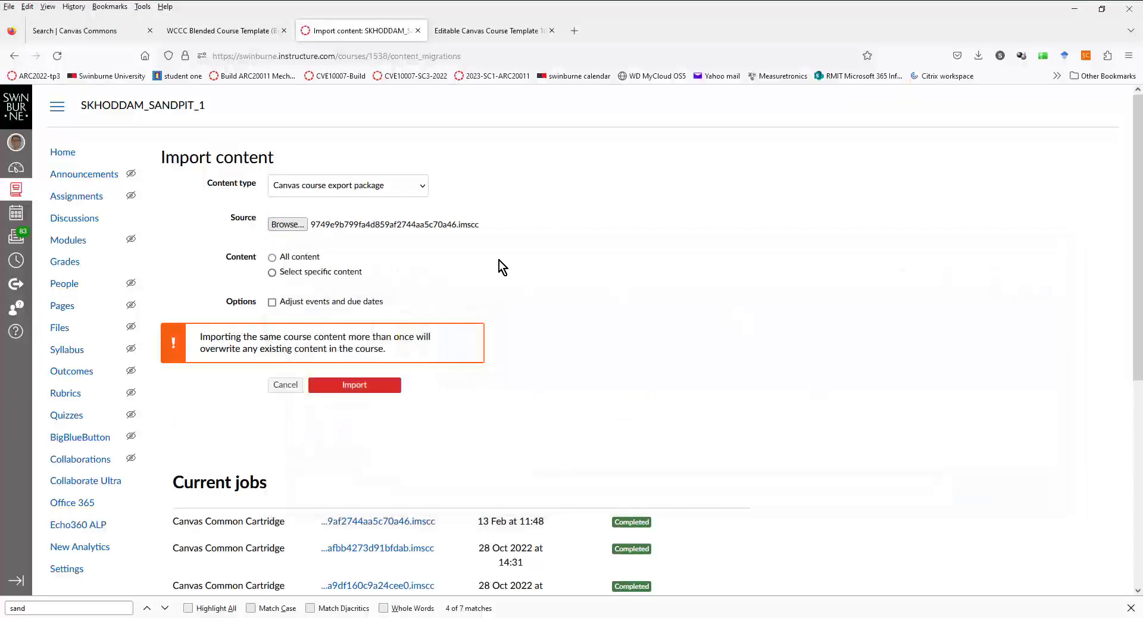
click(272, 258)
click(355, 385)
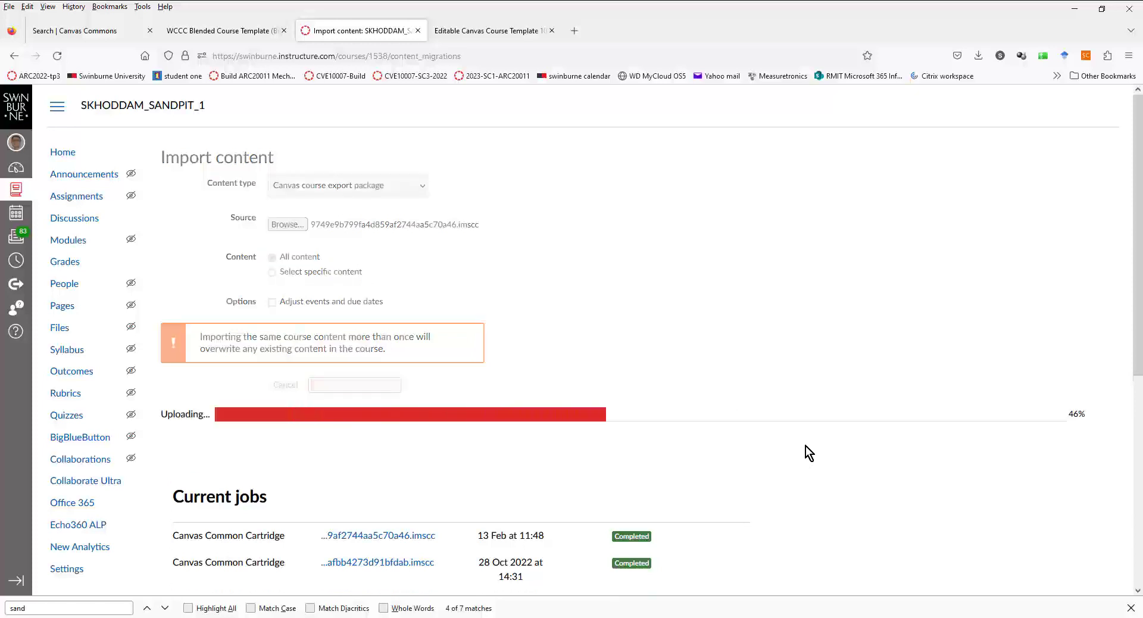
Step: Monitor the .imscc upload and the status of the new import in the sandpit course's current jobs
scroll(806, 448, down, 2)
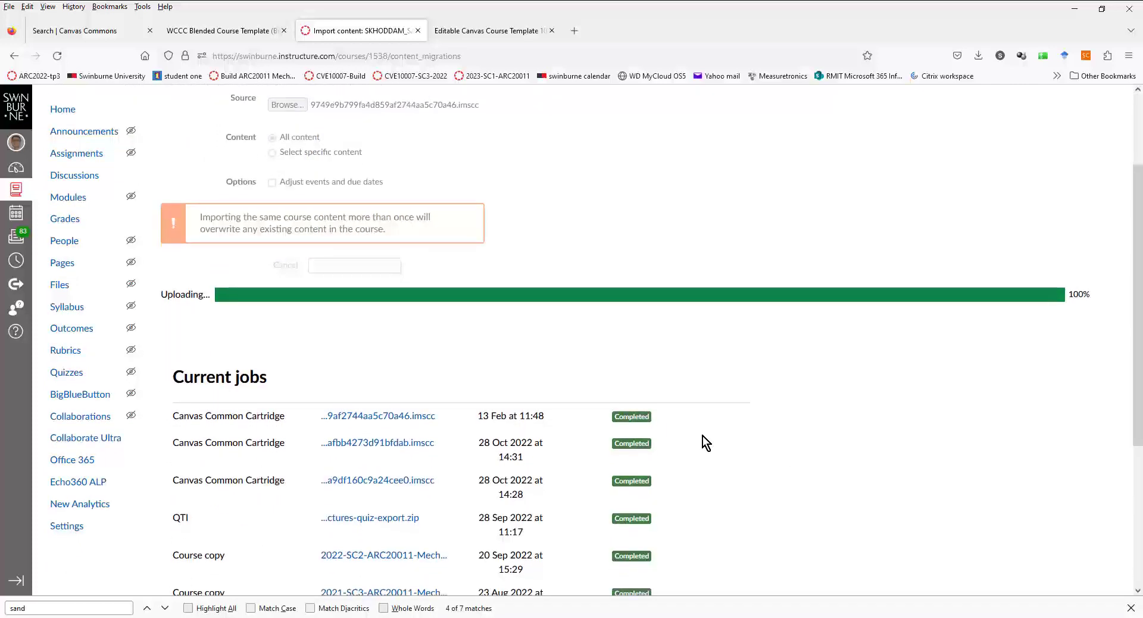
scroll(702, 367, up, 1)
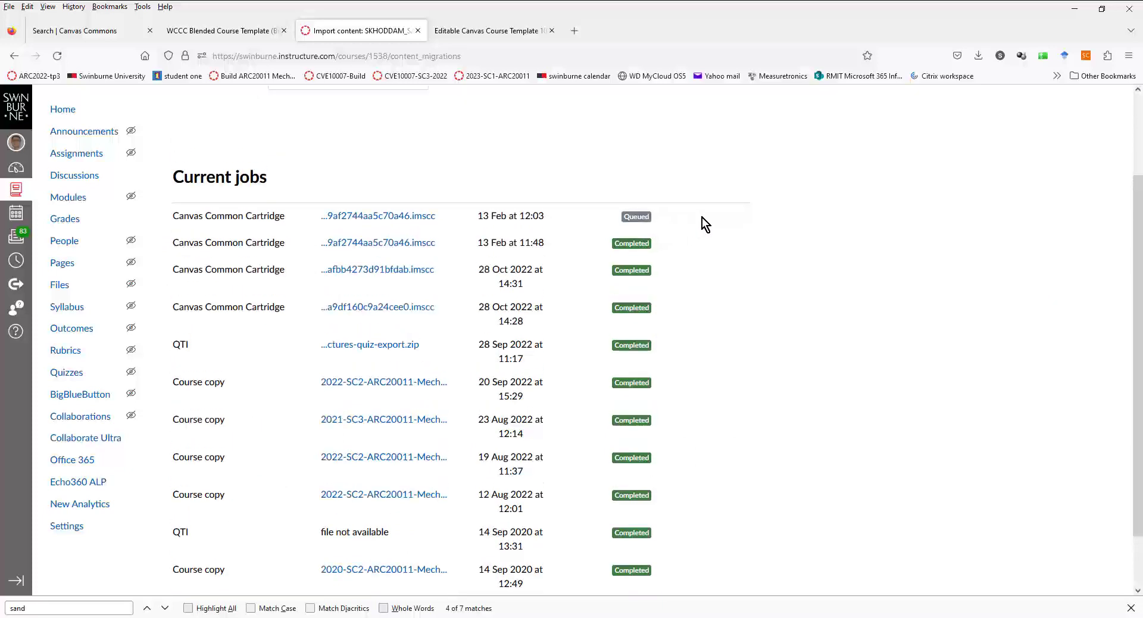
scroll(703, 221, up, 1)
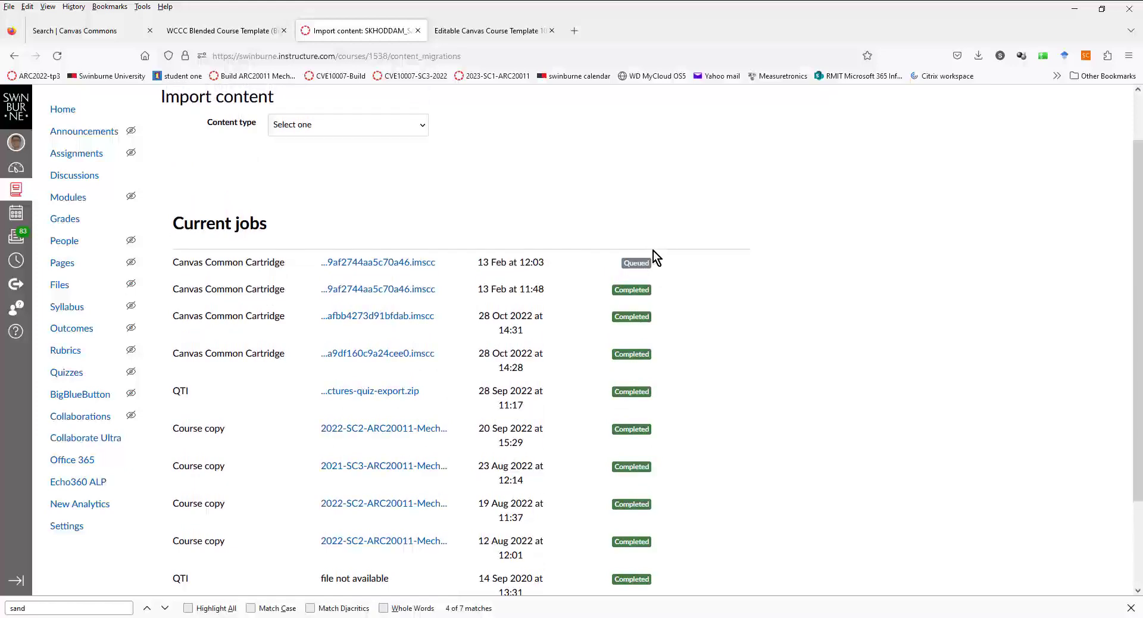
scroll(666, 246, up, 1)
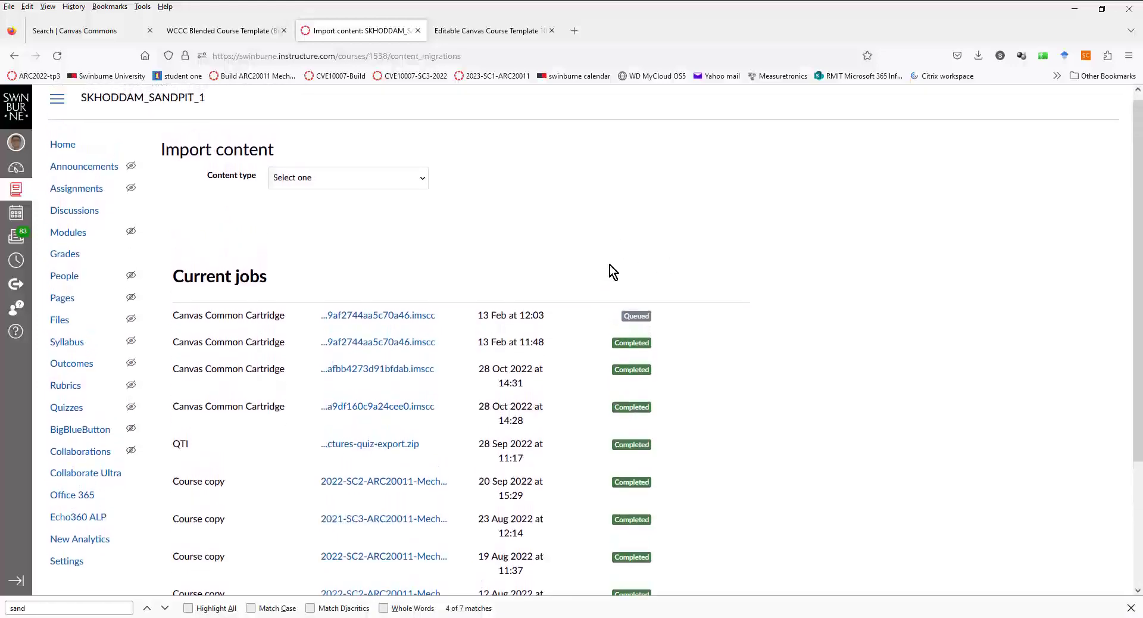
scroll(631, 274, up, 1)
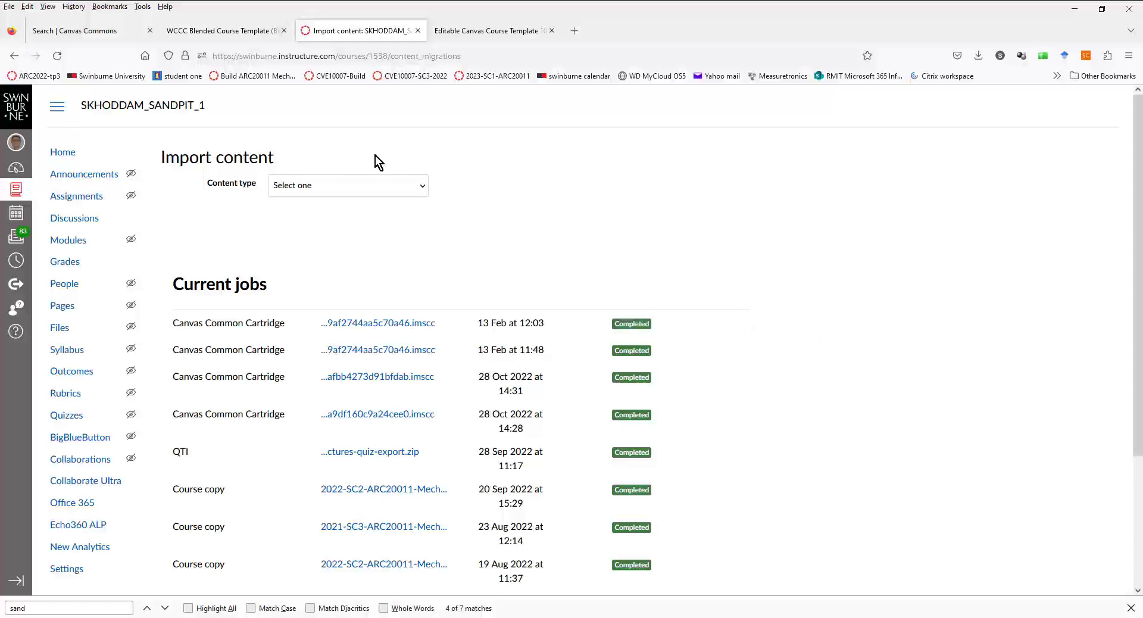
Step: Check the sandpit course's announcements for imported content and open its modules
click(56, 153)
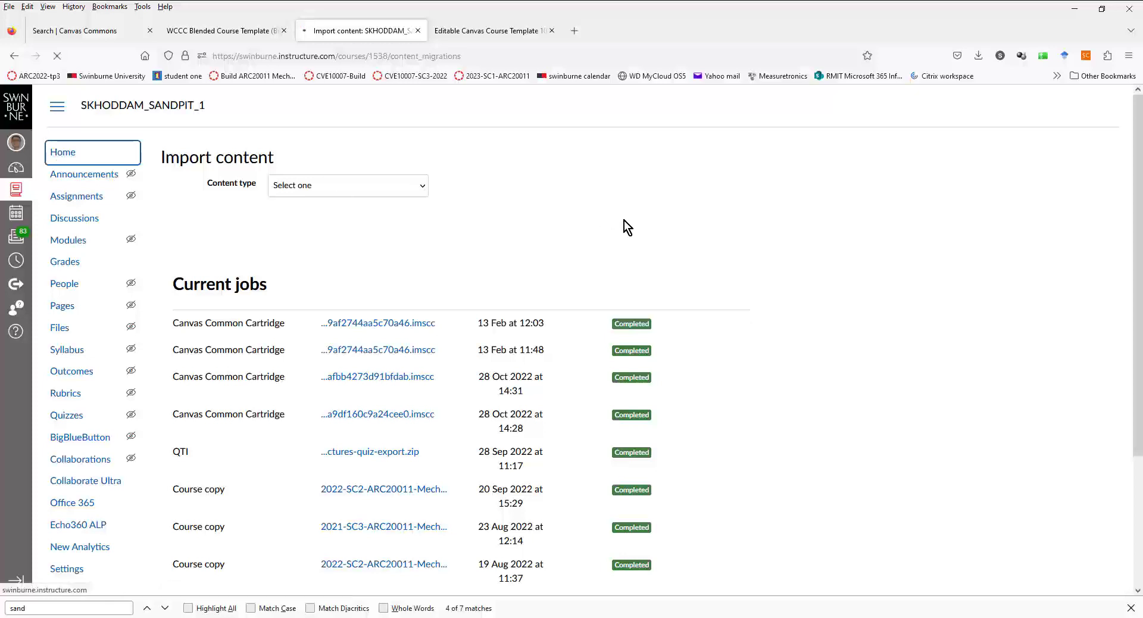
click(84, 174)
click(82, 241)
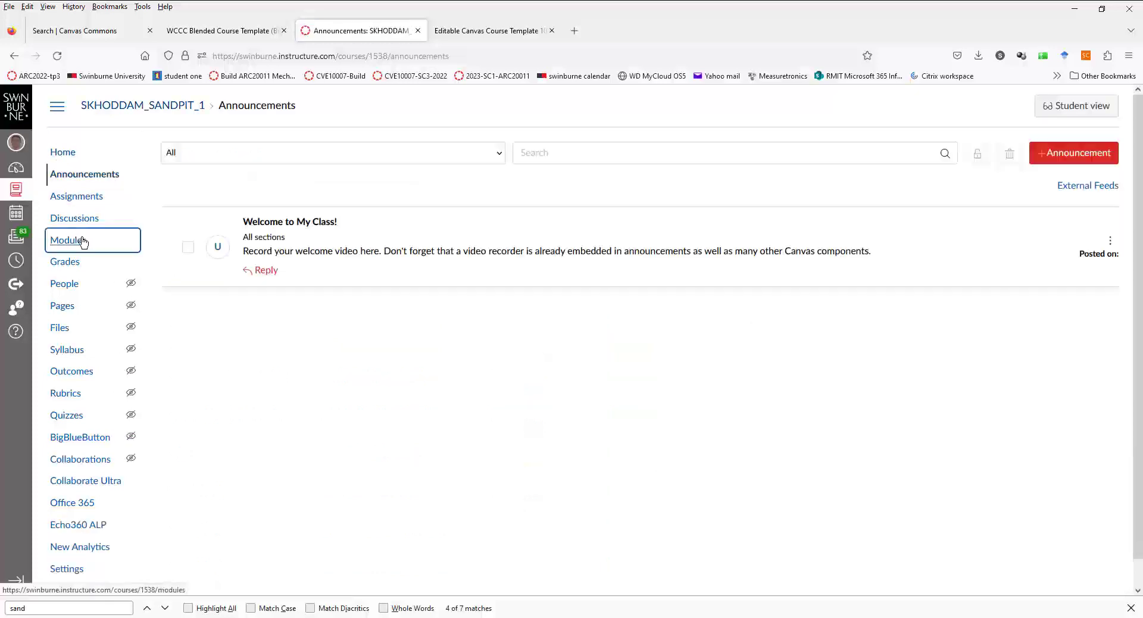
Step: Review the imported Welcome page from its banners to its buttons, and return to the Editable Canvas Course Template 101 preview in Commons
click(669, 408)
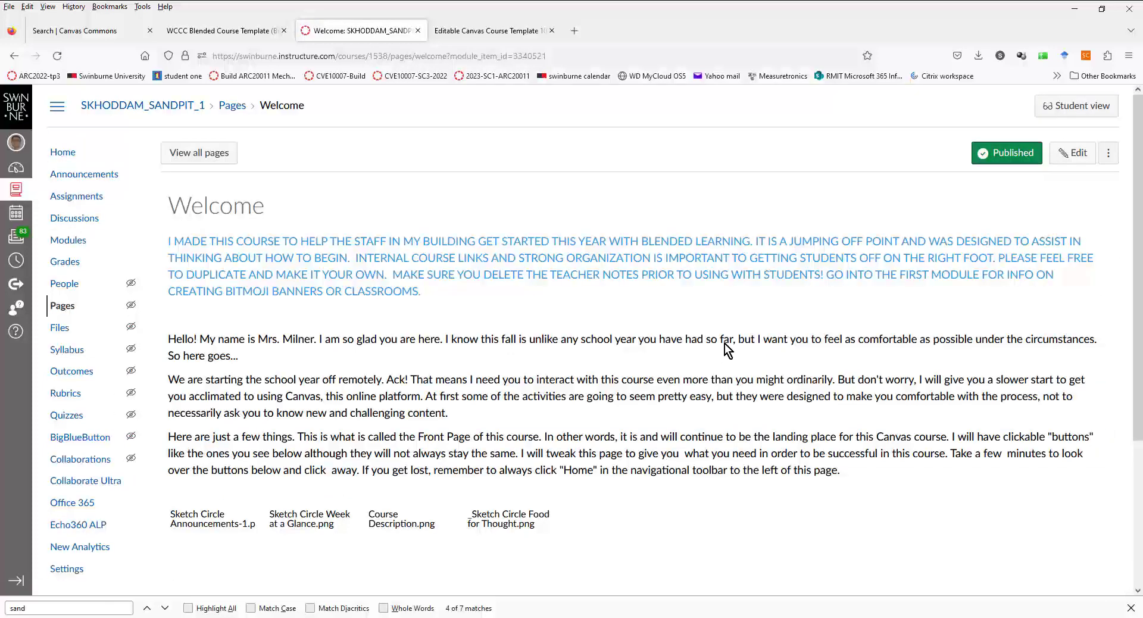
scroll(737, 337, down, 6)
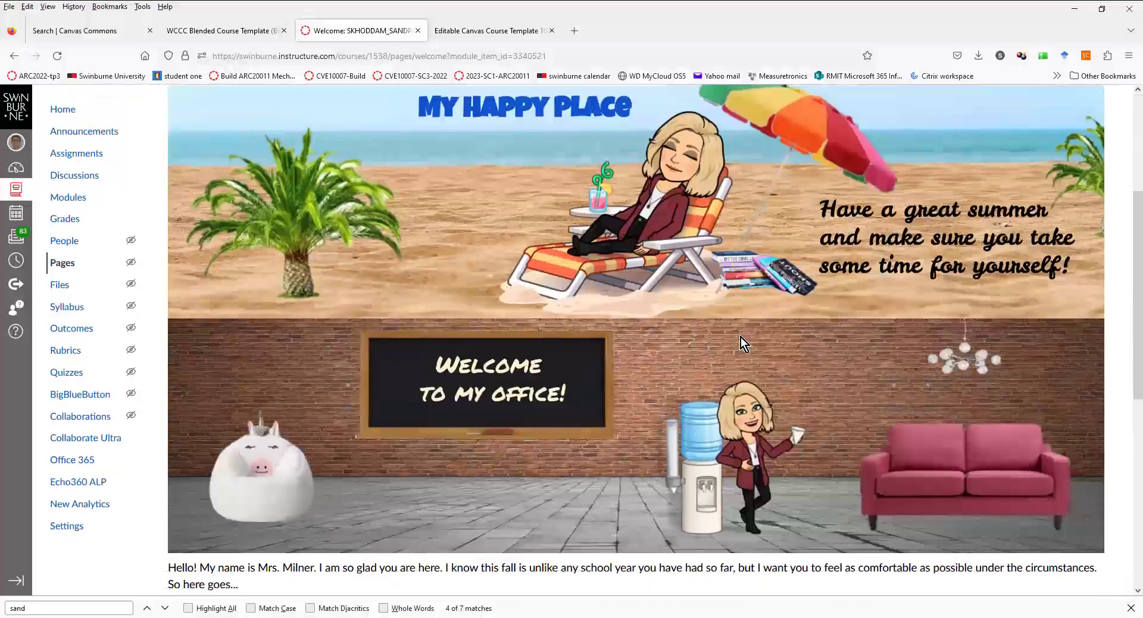
scroll(740, 336, down, 4)
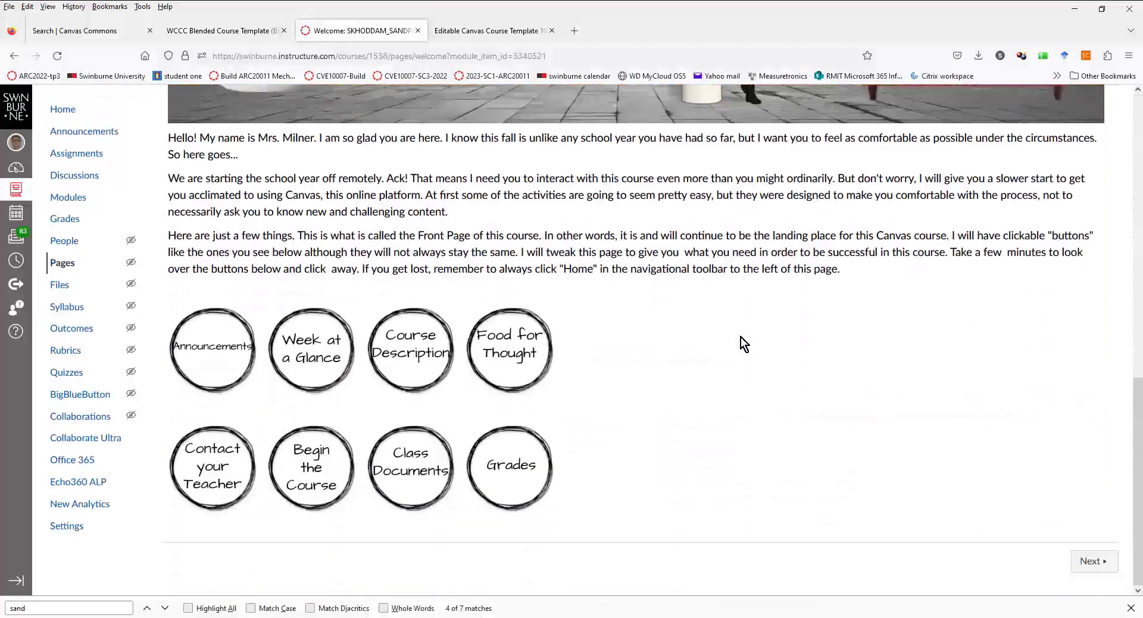
scroll(740, 336, up, 10)
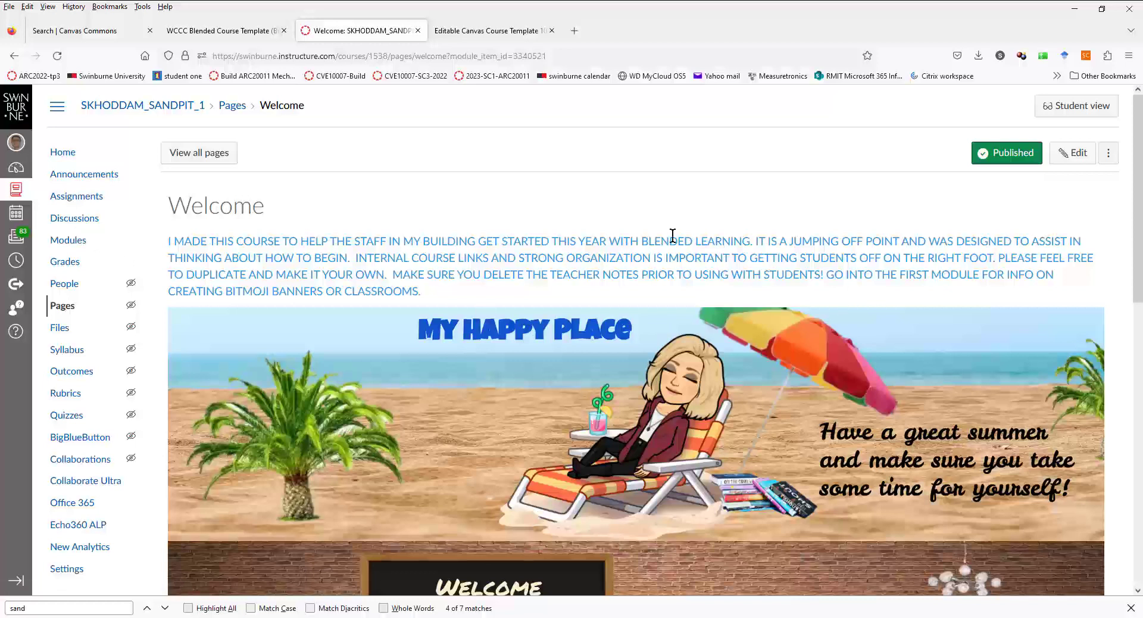
click(455, 35)
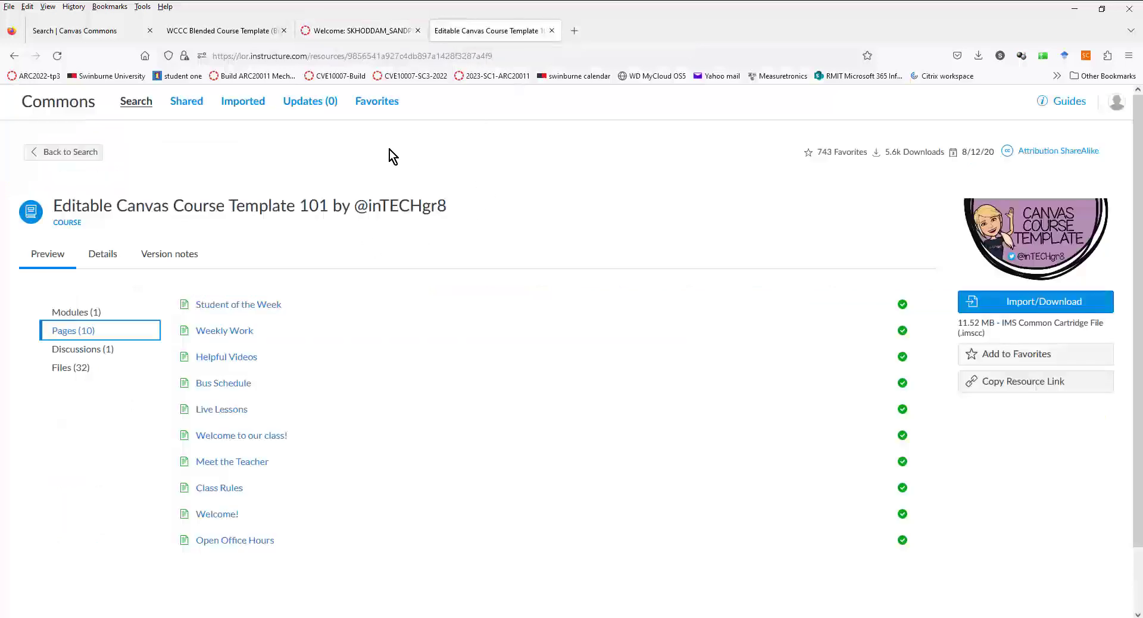